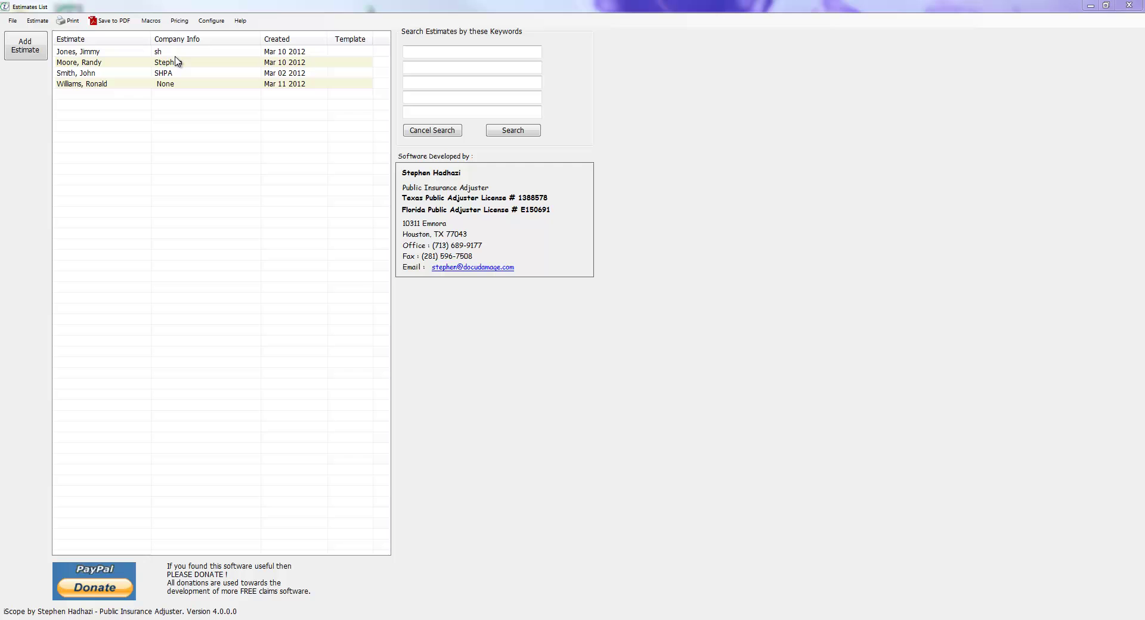
{"action": "double_click", "coordinate": [175, 52]}
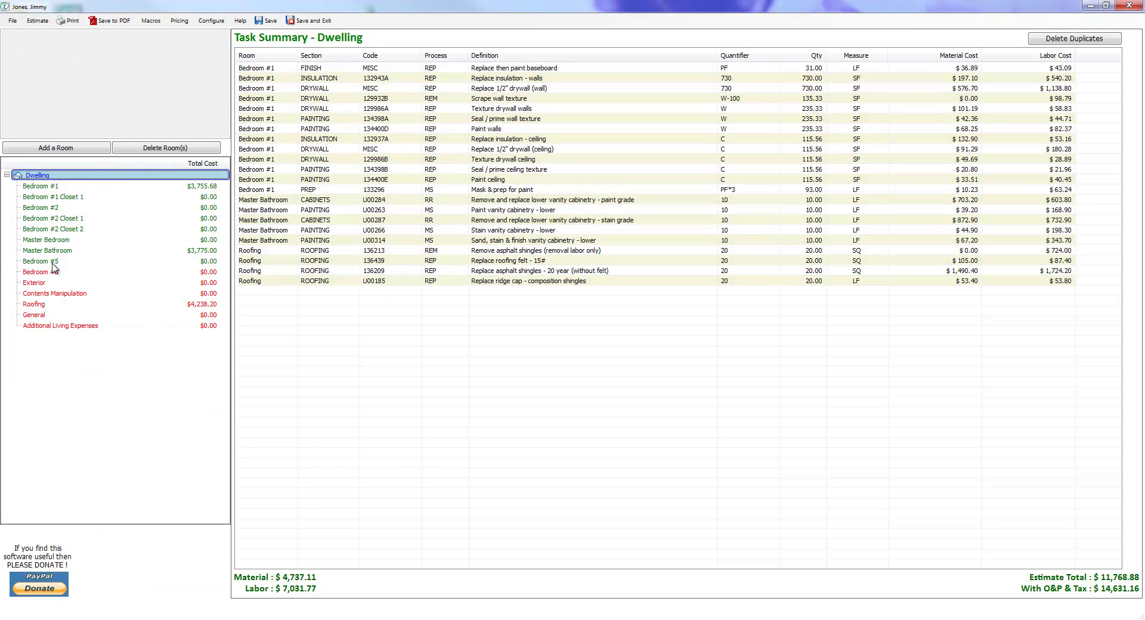
{"action": "left_click", "coordinate": [53, 187]}
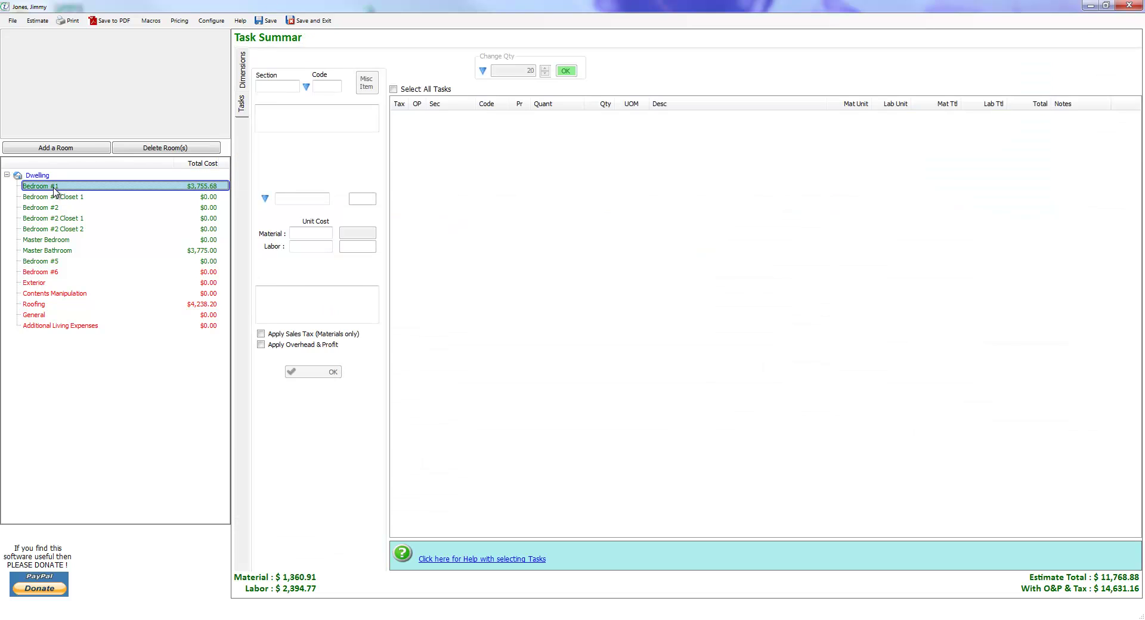
{"action": "left_click", "coordinate": [61, 252]}
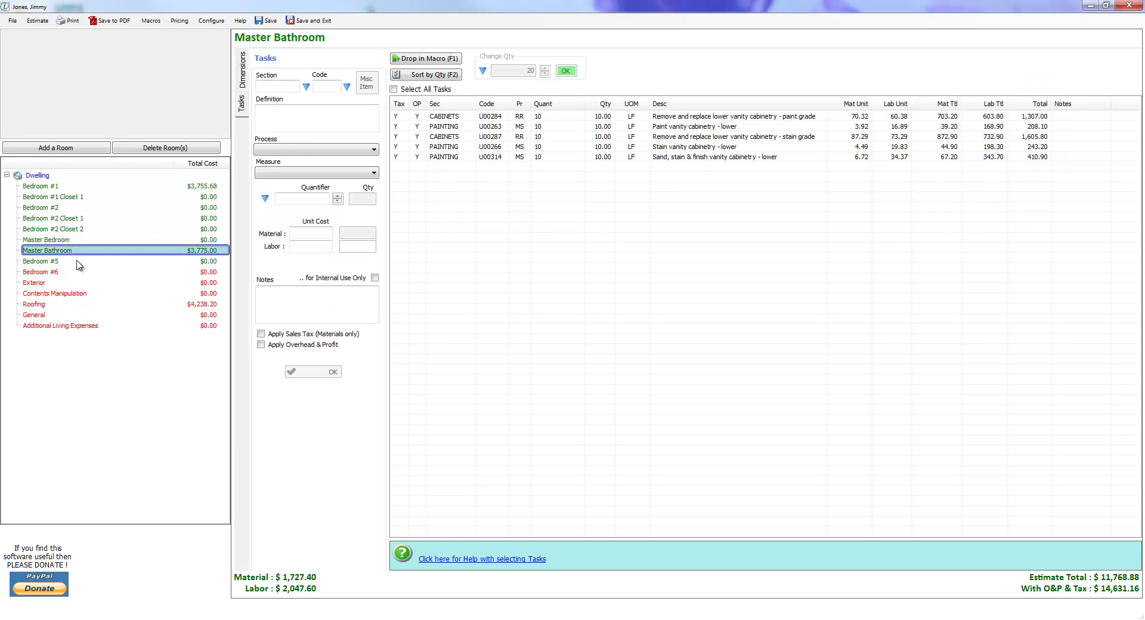
{"action": "left_click", "coordinate": [45, 305]}
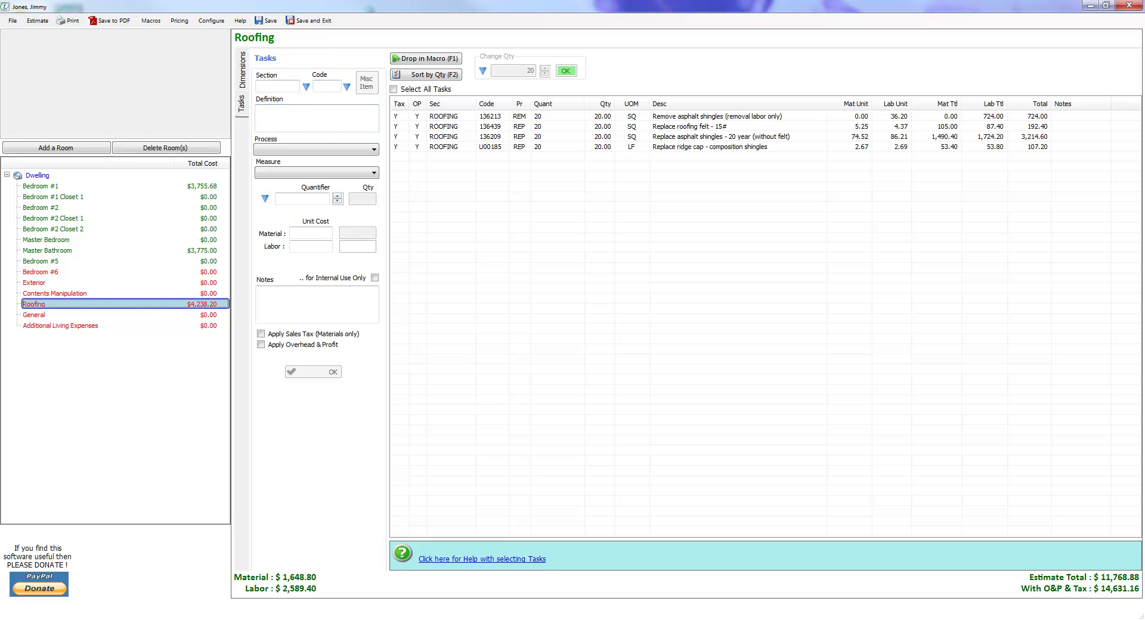
{"action": "left_click", "coordinate": [1128, 6]}
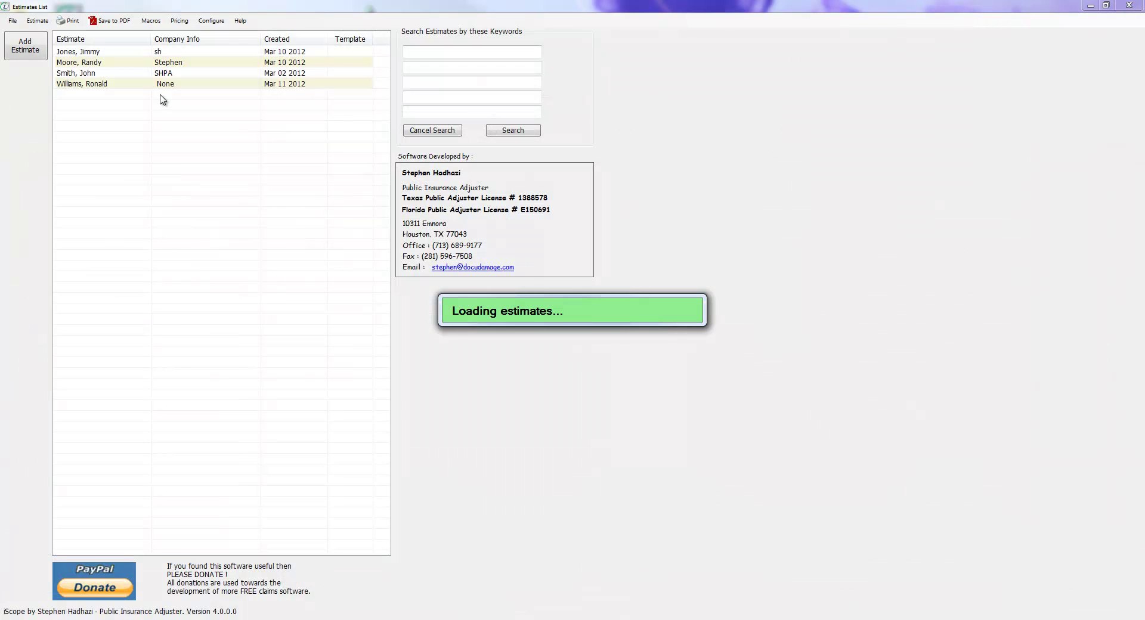
{"action": "left_click", "coordinate": [108, 52]}
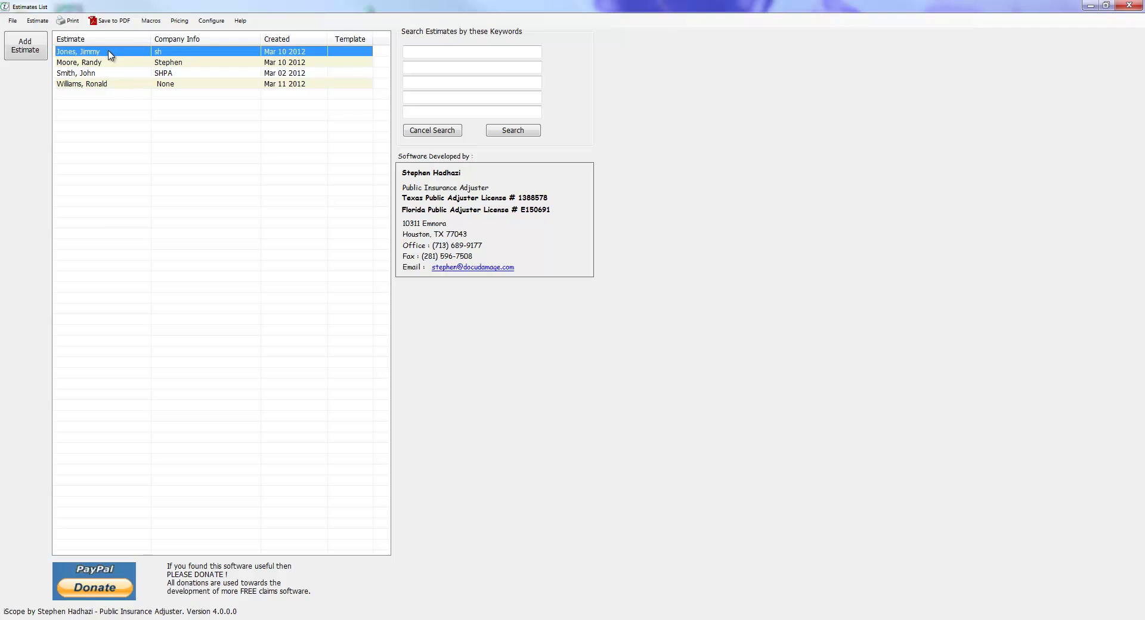
{"action": "right_click", "coordinate": [110, 52]}
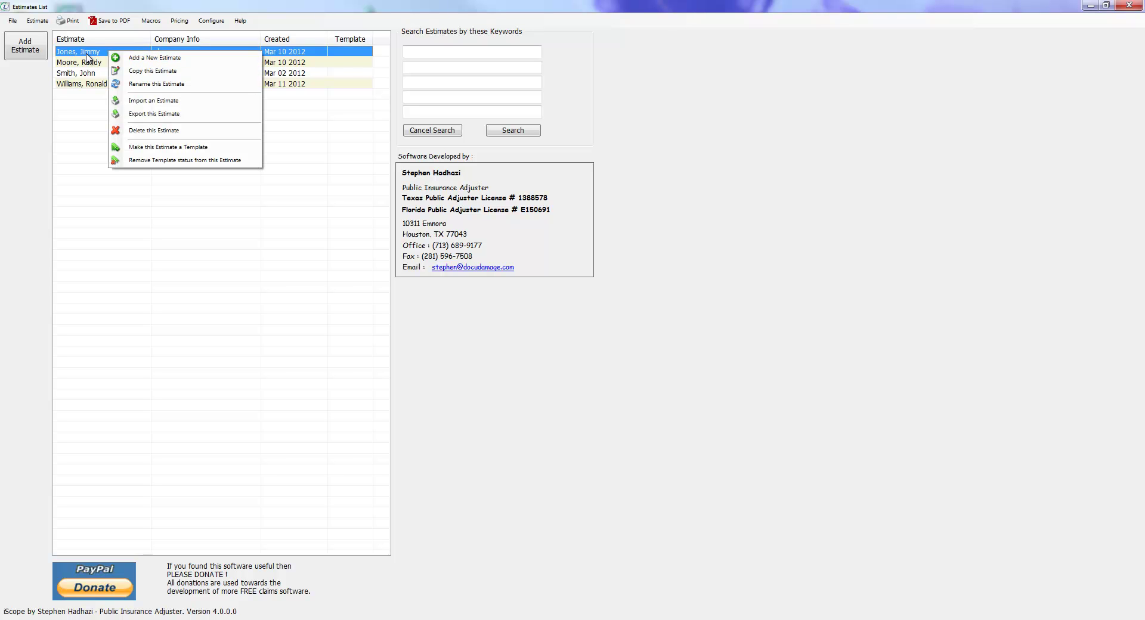
{"action": "left_click", "coordinate": [88, 57]}
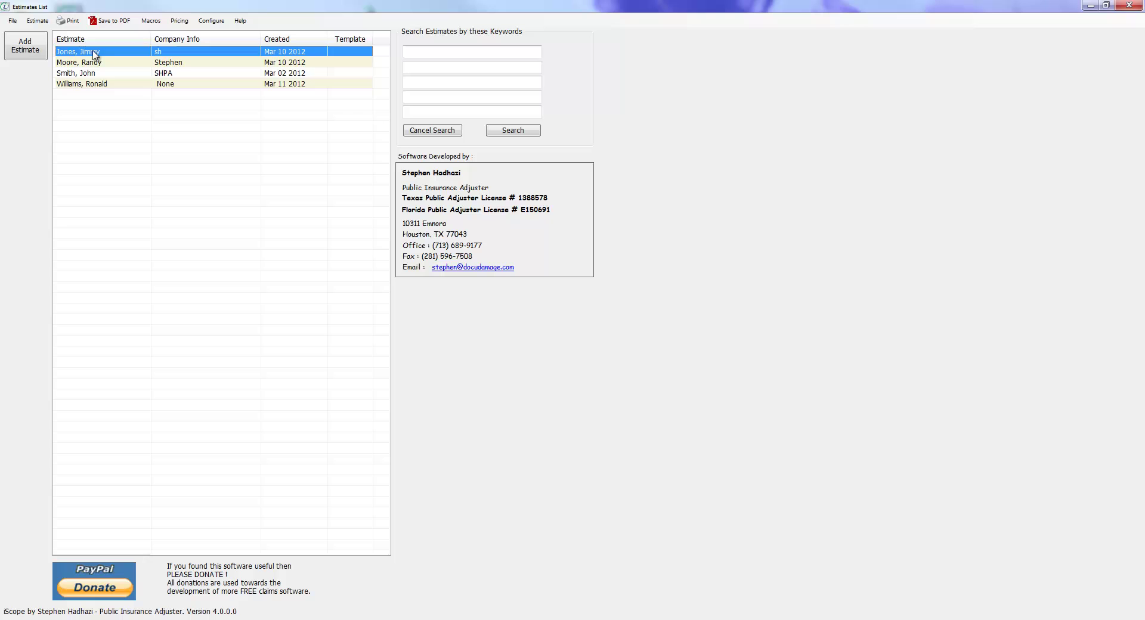
{"action": "right_click", "coordinate": [125, 53]}
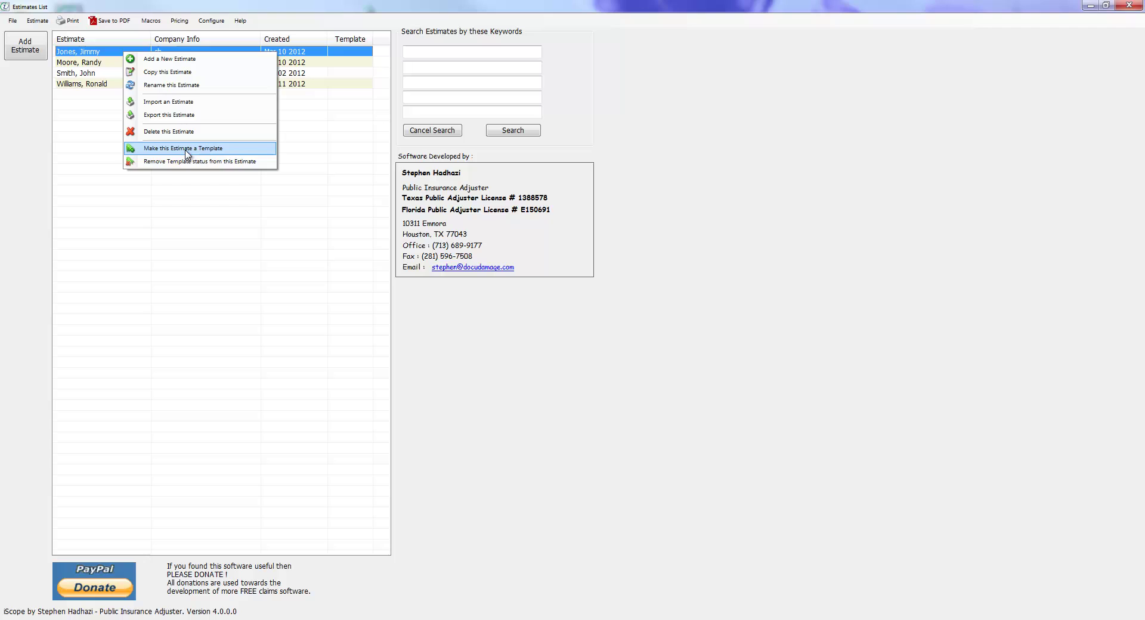
{"action": "left_click", "coordinate": [187, 153]}
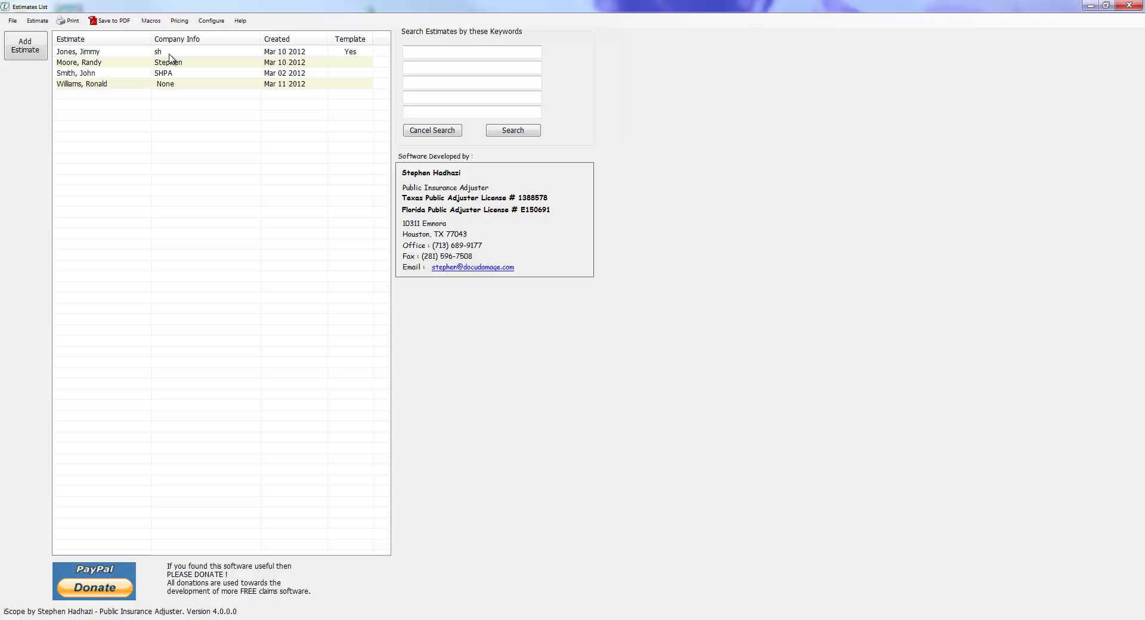
{"action": "left_click", "coordinate": [95, 64]}
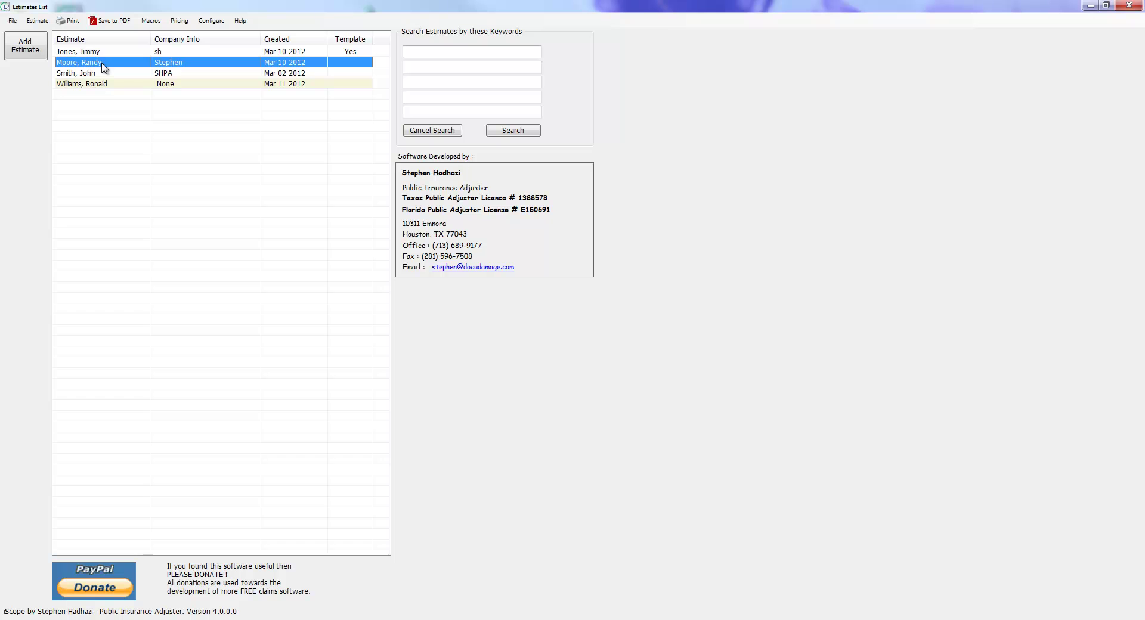
{"action": "double_click", "coordinate": [147, 65]}
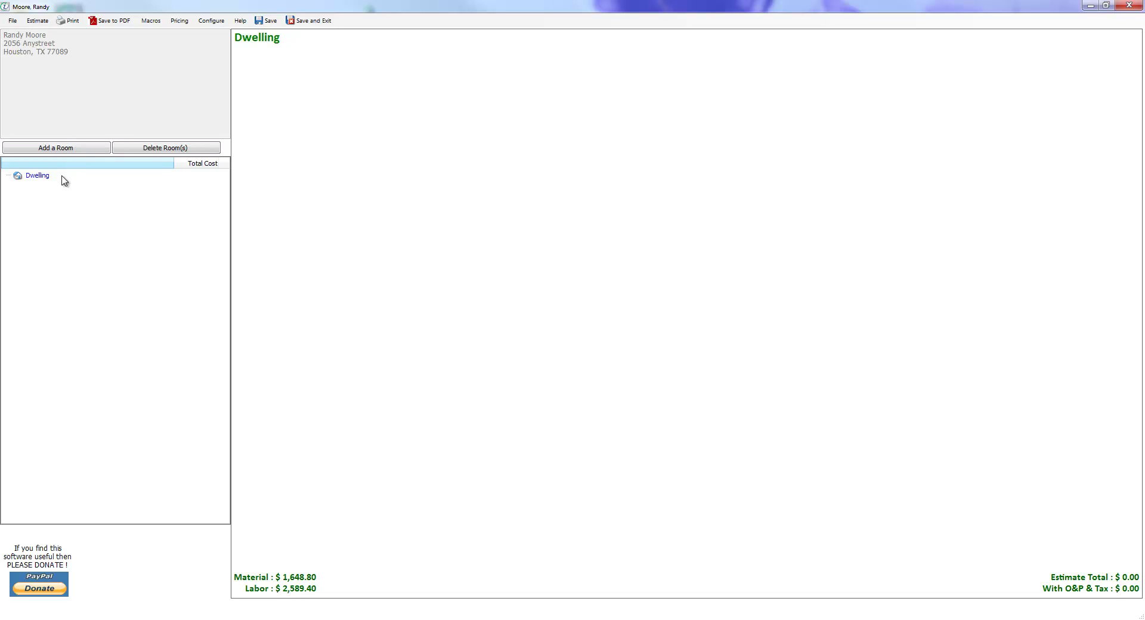
{"action": "left_click", "coordinate": [81, 153]}
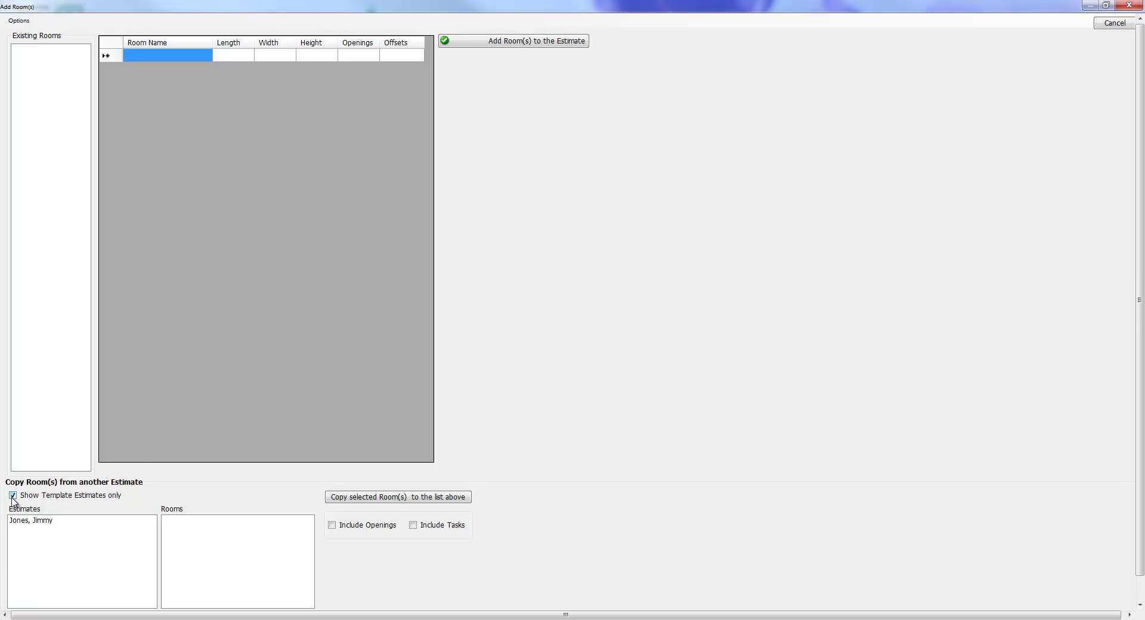
{"action": "scroll", "coordinate": [15, 505], "scroll_direction": "down", "scroll_amount": 1}
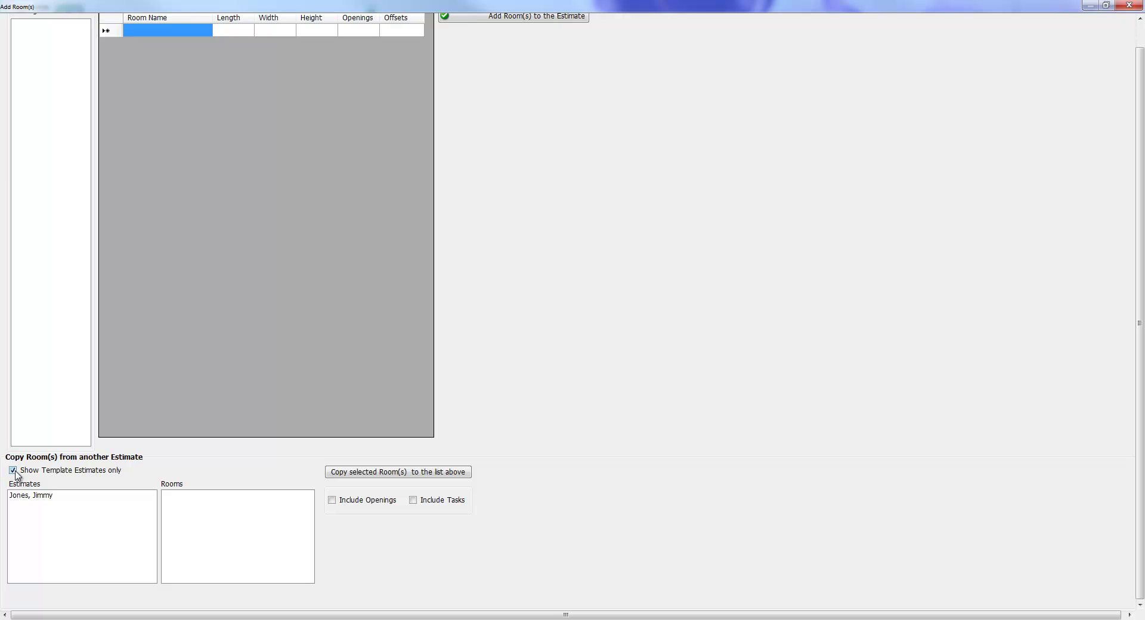
{"action": "left_click", "coordinate": [12, 470]}
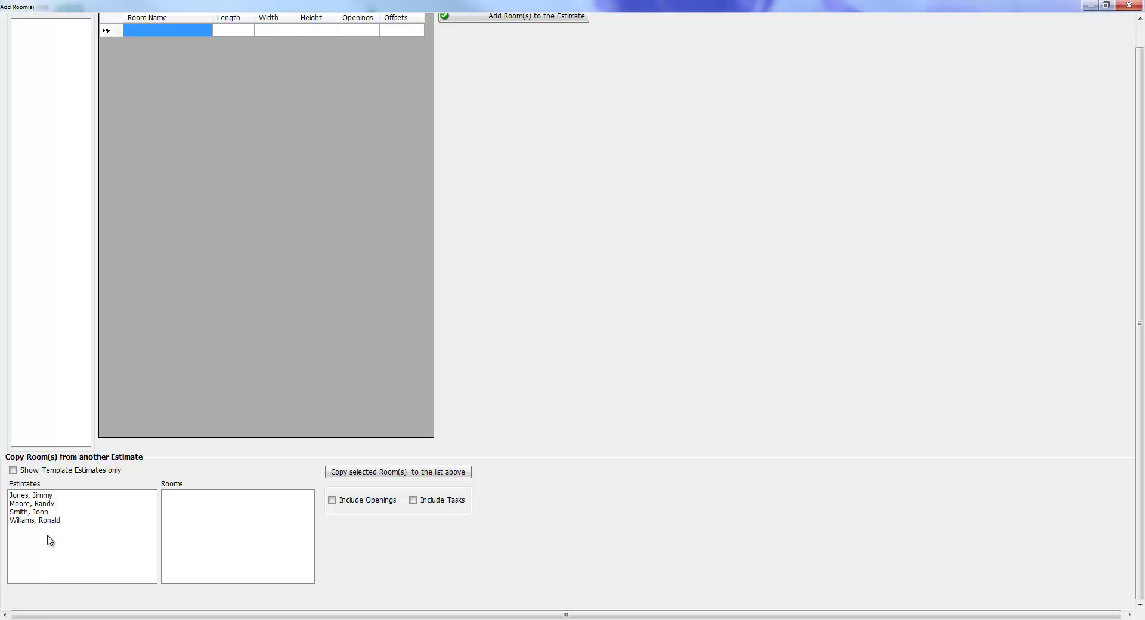
{"action": "left_click", "coordinate": [12, 470]}
- Pick the Jones, Jimmy template, include tasks, and choose Bedroom #1 to copy
{"action": "left_click", "coordinate": [35, 496]}
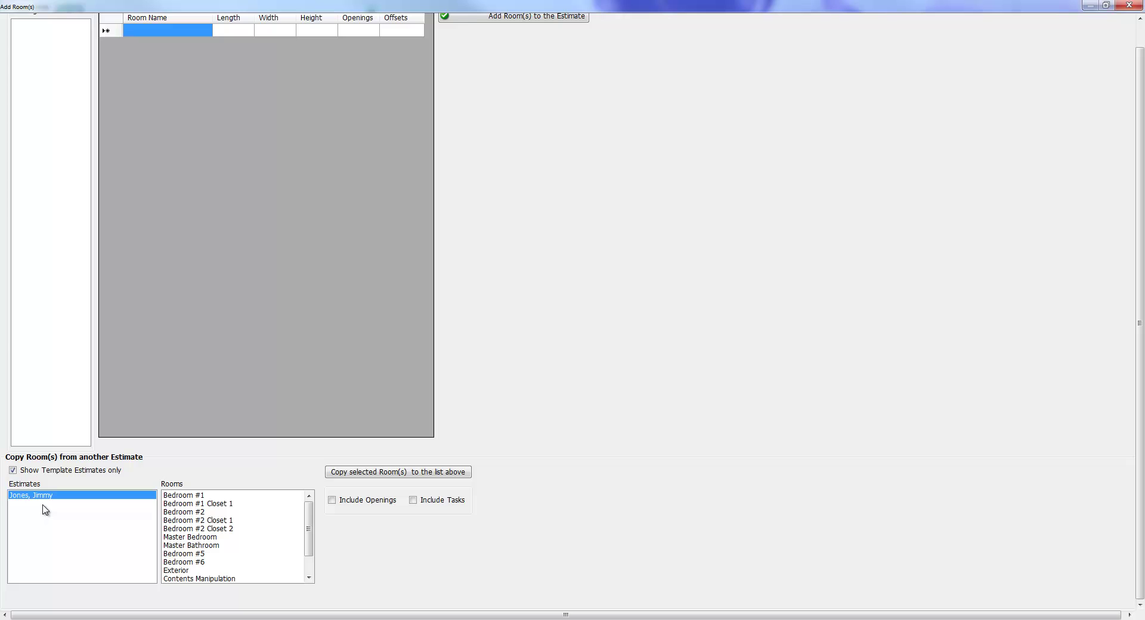
{"action": "left_click_drag", "start_coordinate": [310, 518], "coordinate": [311, 491]}
{"action": "left_click", "coordinate": [187, 497]}
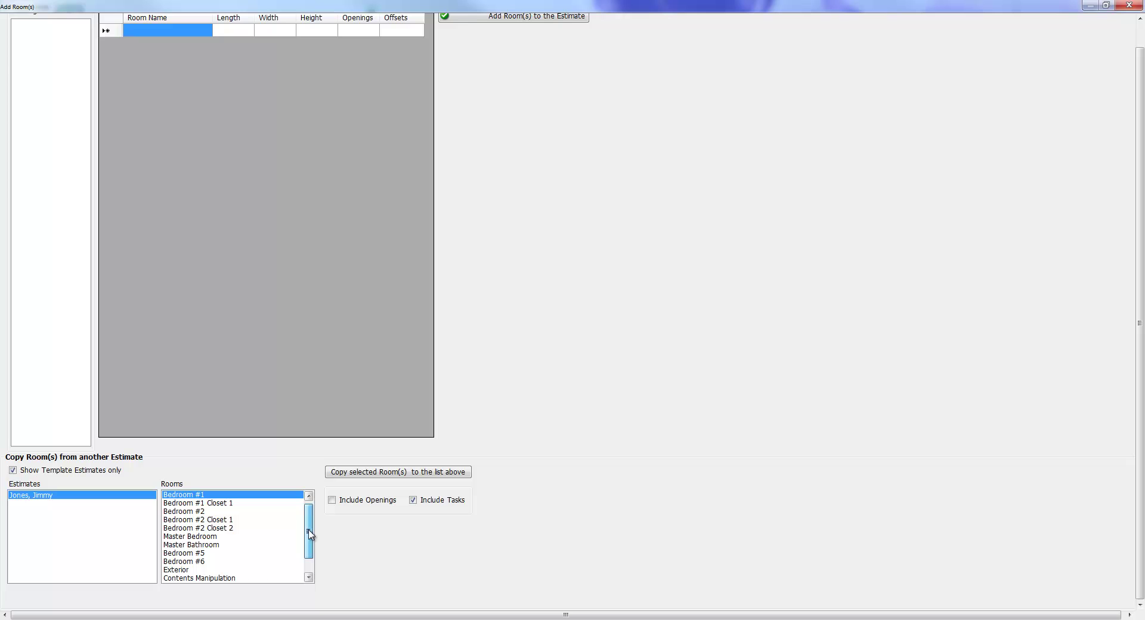
{"action": "left_click_drag", "start_coordinate": [311, 535], "coordinate": [290, 598]}
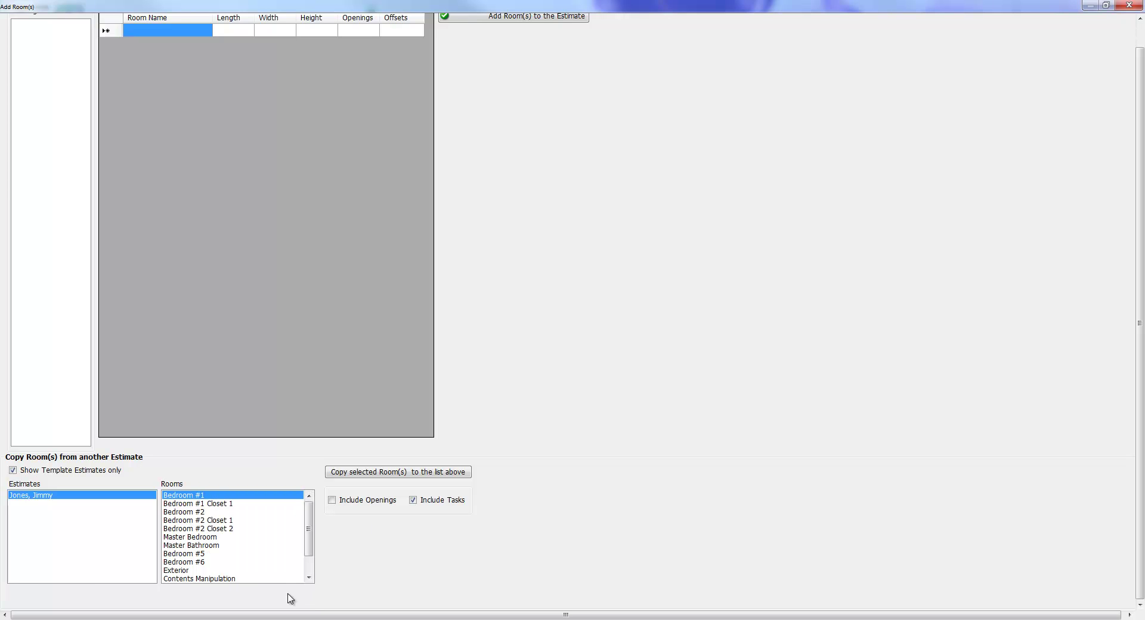
- Reselect Bedroom #1 and add Master Bathroom to the rooms to copy
{"action": "left_click", "coordinate": [191, 513]}
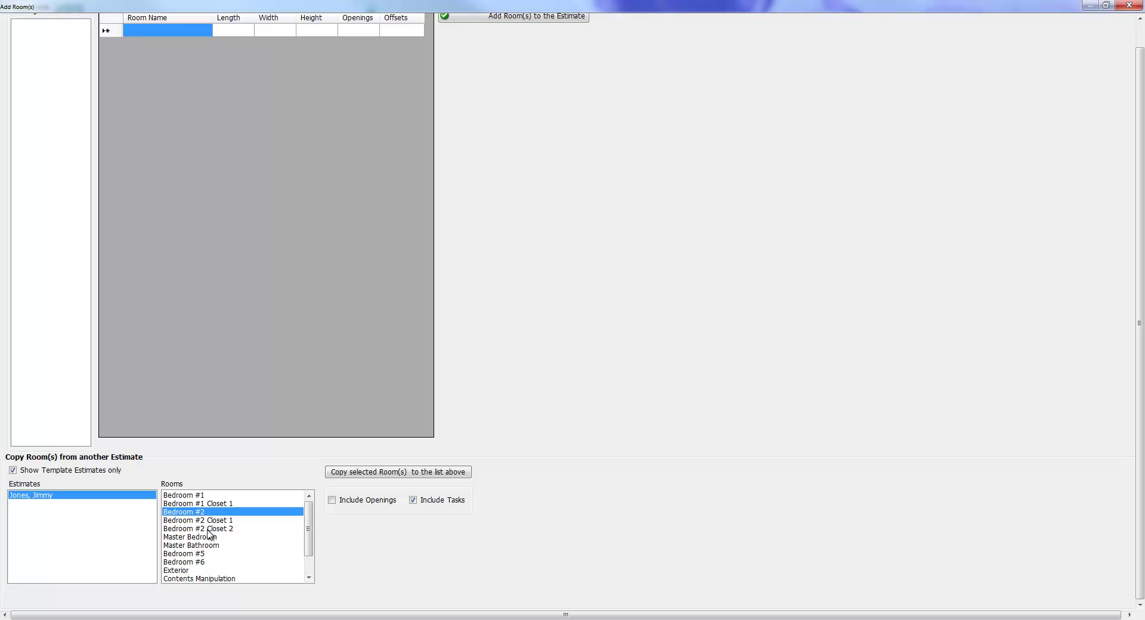
{"action": "left_click", "coordinate": [207, 496]}
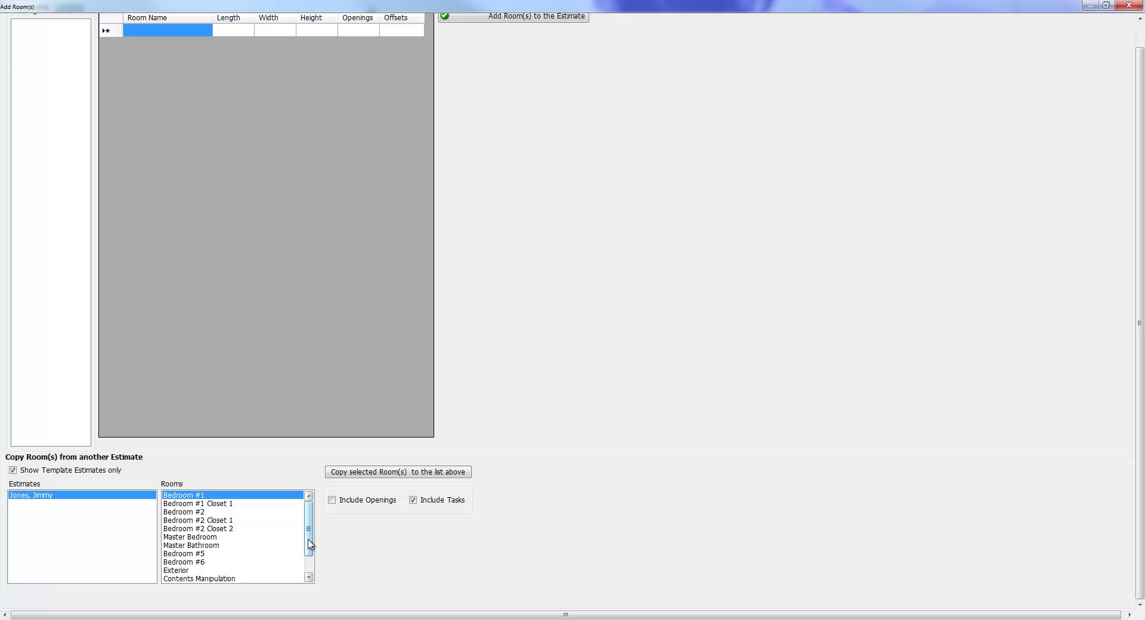
{"action": "left_click_drag", "start_coordinate": [309, 544], "coordinate": [309, 559]}
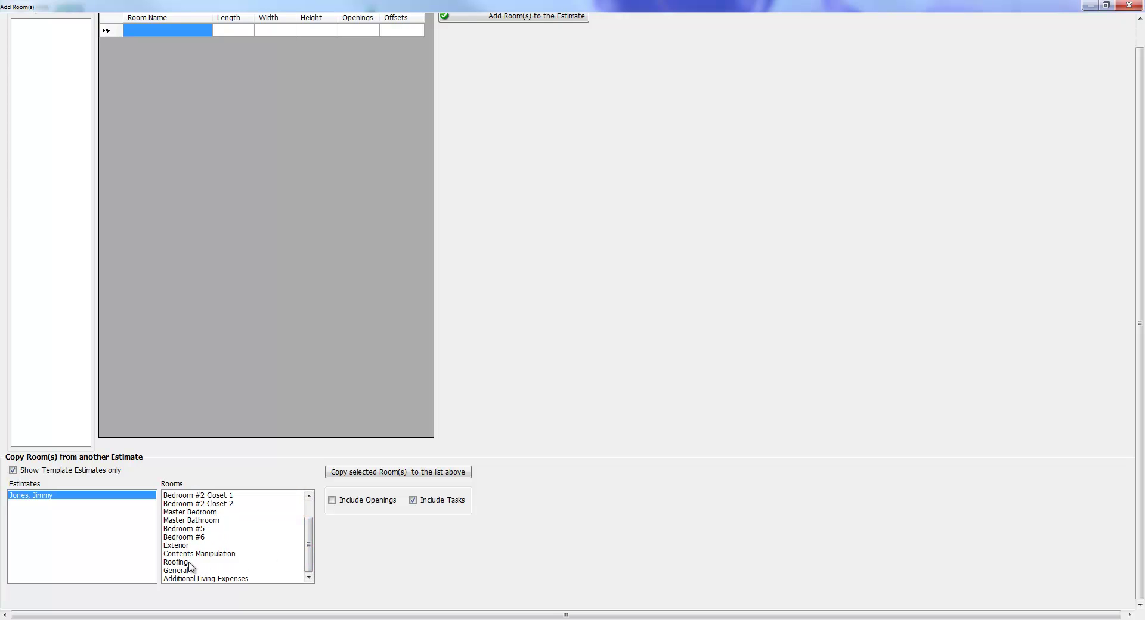
{"action": "left_click", "coordinate": [193, 521]}
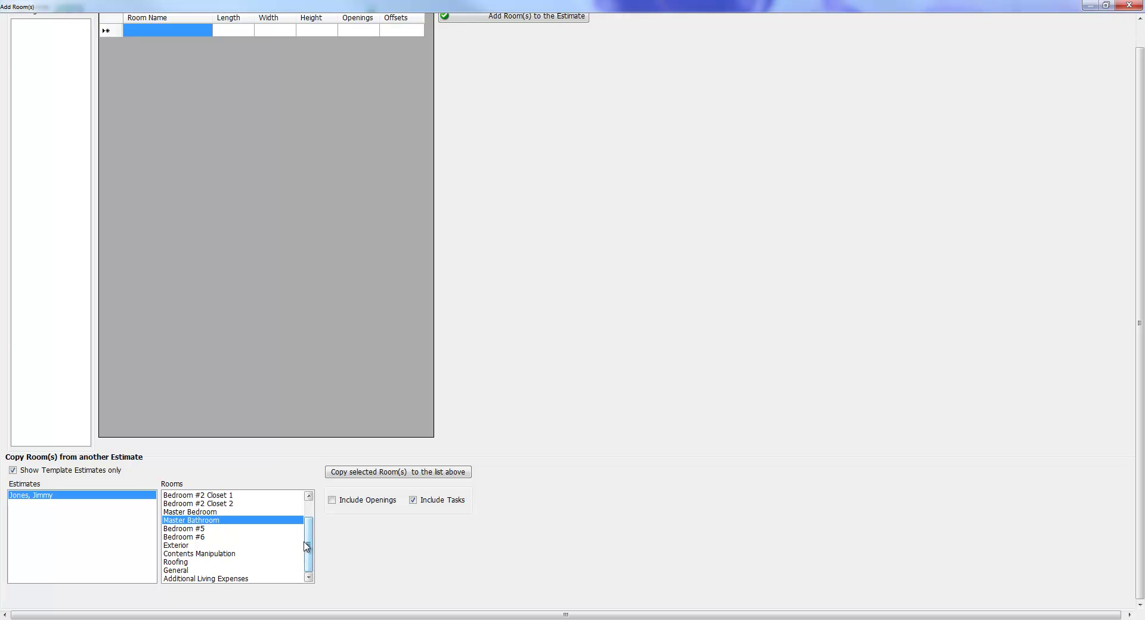
- Scroll the Rooms list and add Roofing to the selection
{"action": "left_click_drag", "start_coordinate": [310, 548], "coordinate": [326, 527]}
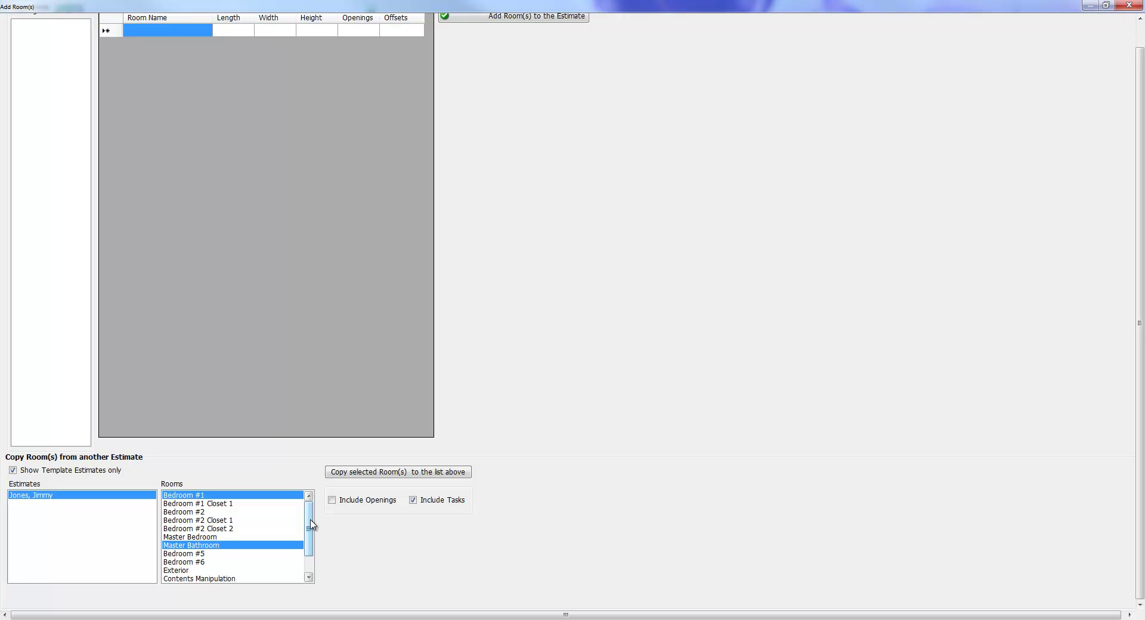
{"action": "left_click_drag", "start_coordinate": [311, 524], "coordinate": [310, 540]}
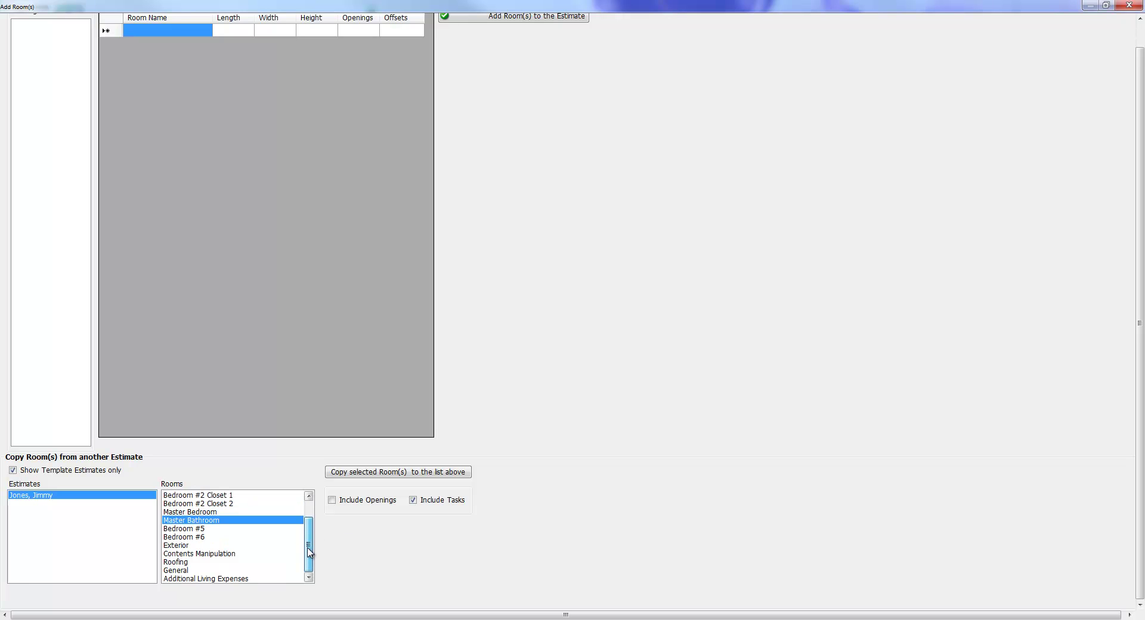
{"action": "left_click", "coordinate": [181, 564], "text": "ctrl"}
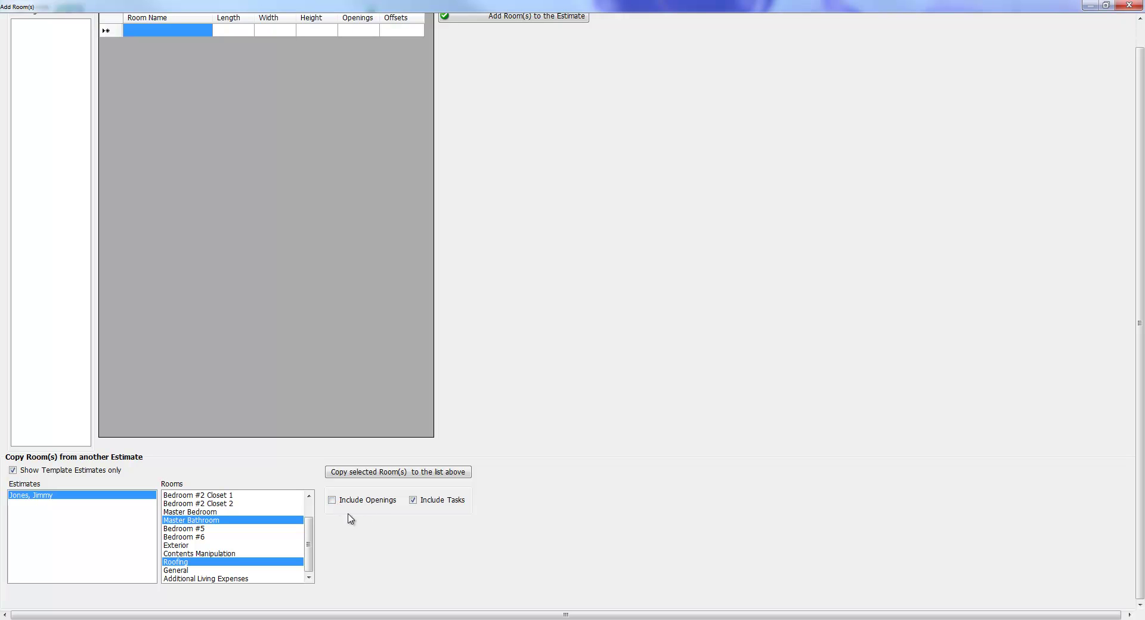
{"action": "scroll", "coordinate": [314, 555], "scroll_direction": "up", "scroll_amount": 1}
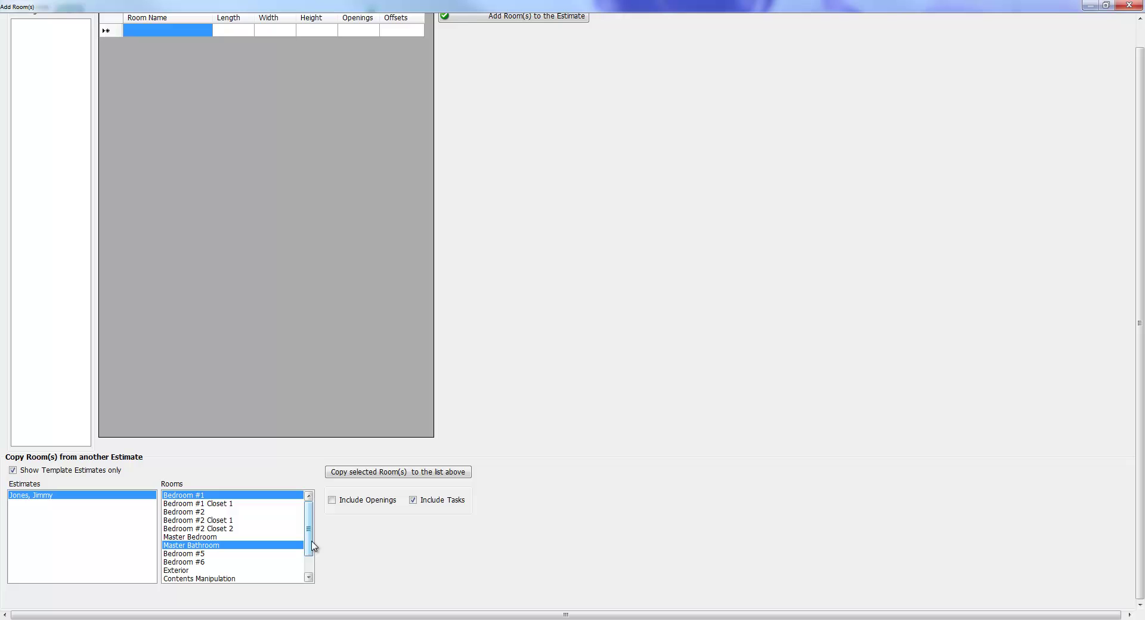
{"action": "scroll", "coordinate": [315, 543], "scroll_direction": "down", "scroll_amount": 1}
{"action": "left_click", "coordinate": [220, 562], "text": "ctrl"}
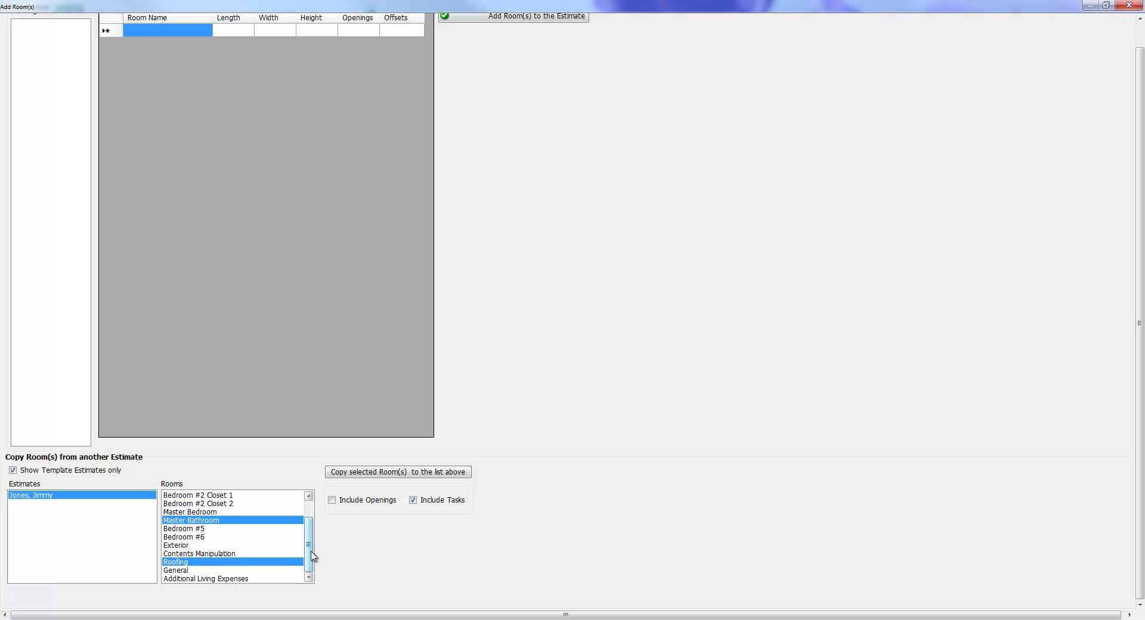
{"action": "scroll", "coordinate": [311, 540], "scroll_direction": "up", "scroll_amount": 1}
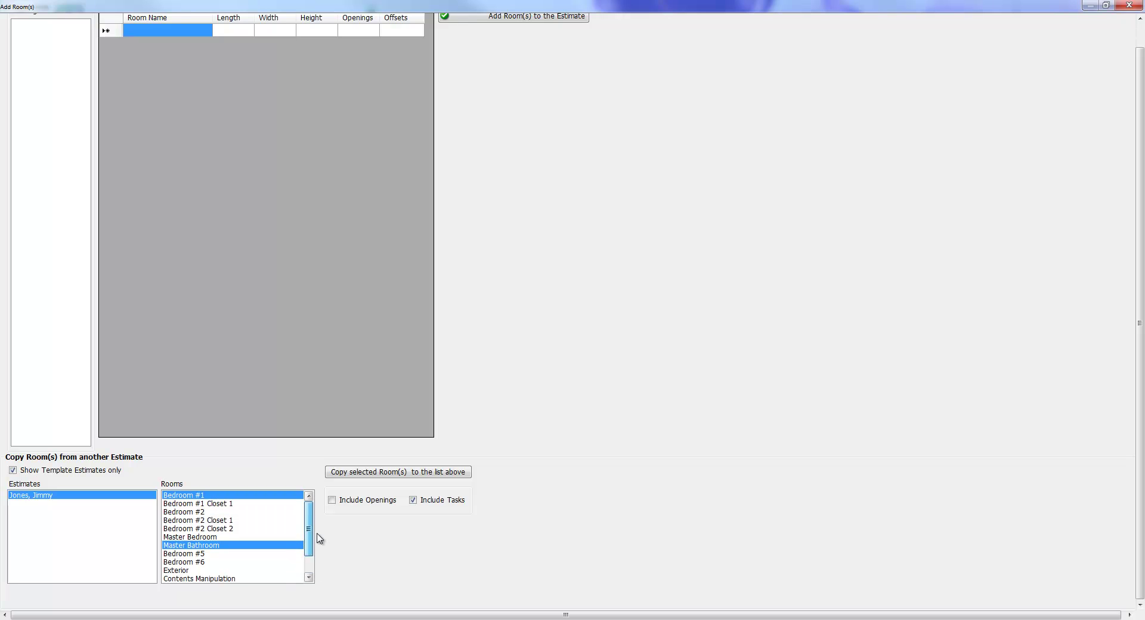
{"action": "left_click", "coordinate": [417, 474]}
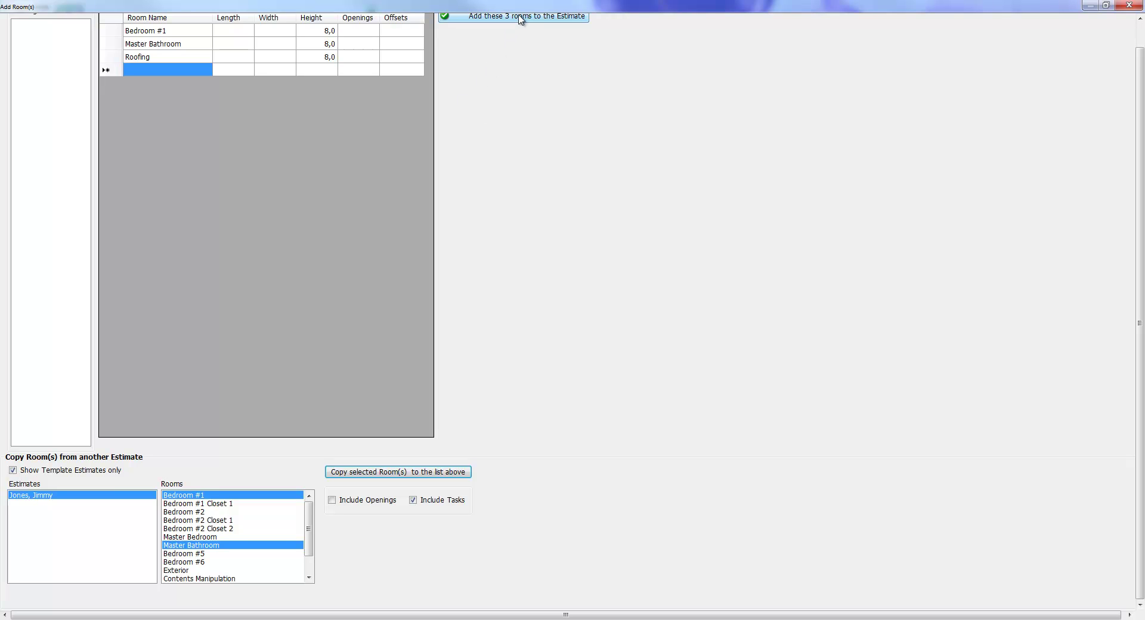
{"action": "scroll", "coordinate": [520, 20], "scroll_direction": "up", "scroll_amount": 1}
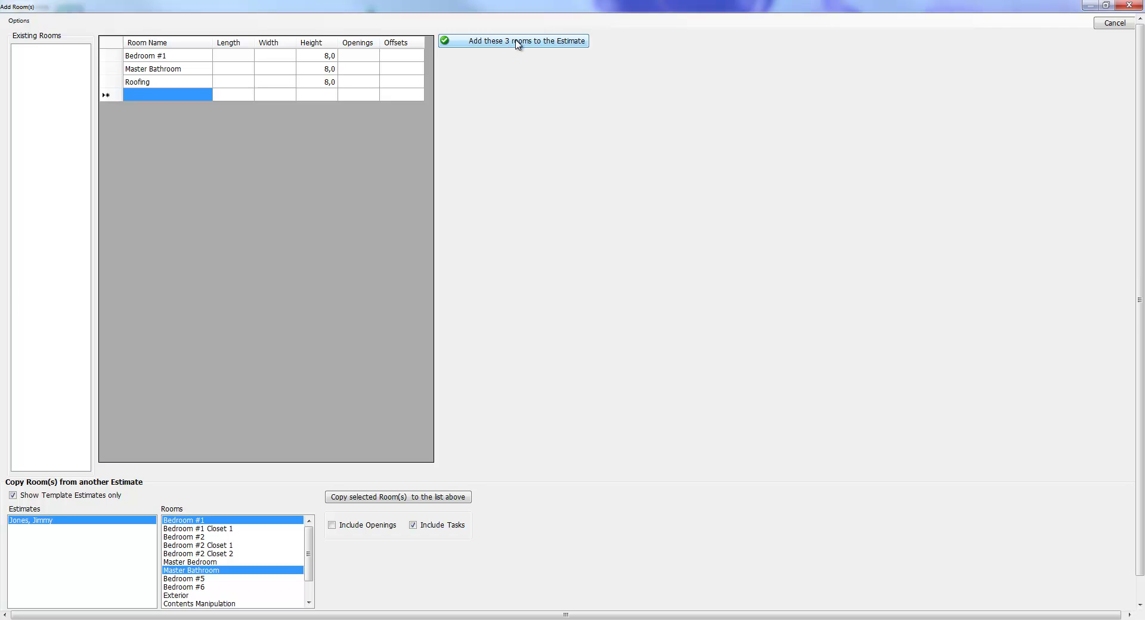
{"action": "left_click", "coordinate": [518, 42]}
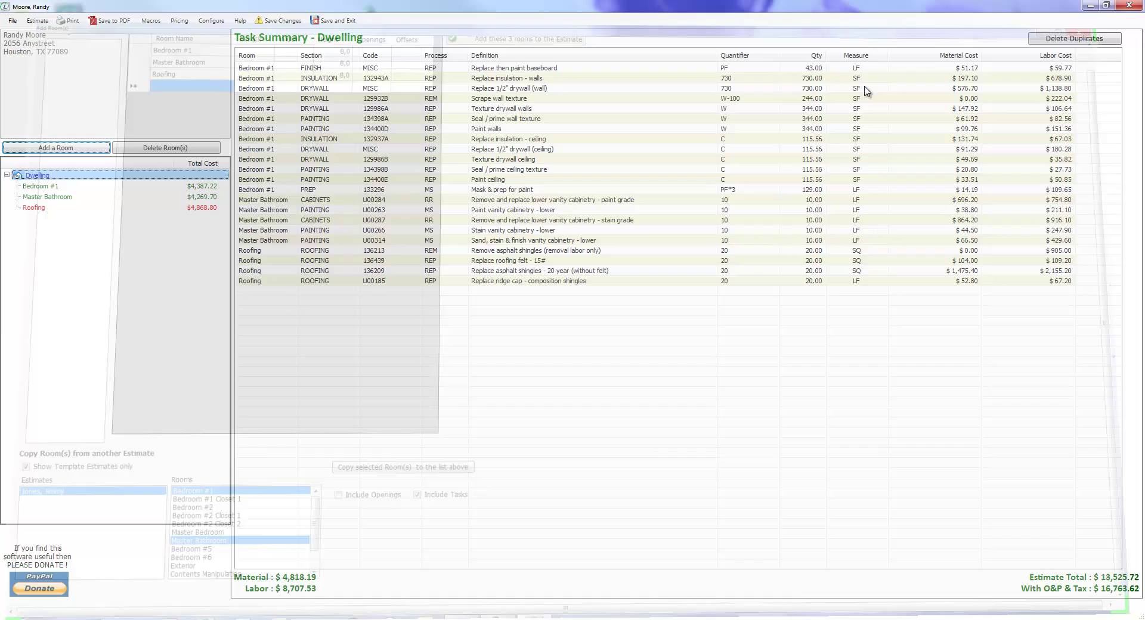
- Review the copied tasks of Bedroom #1, Master Bathroom and Roofing
{"action": "left_click", "coordinate": [42, 187]}
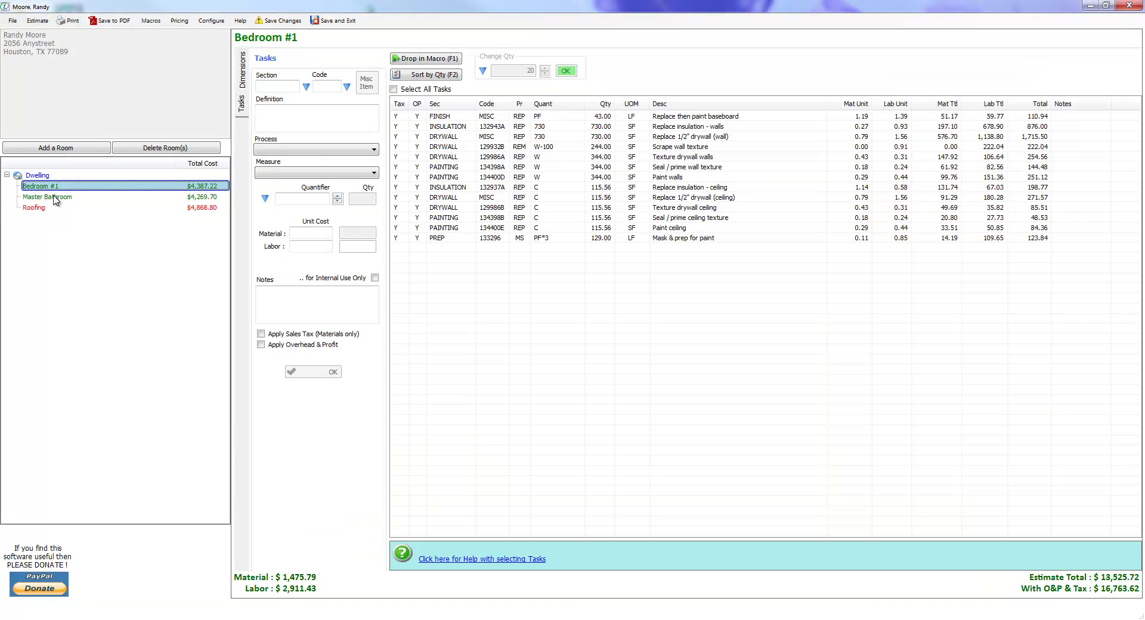
{"action": "left_click", "coordinate": [52, 197]}
{"action": "left_click", "coordinate": [34, 210]}
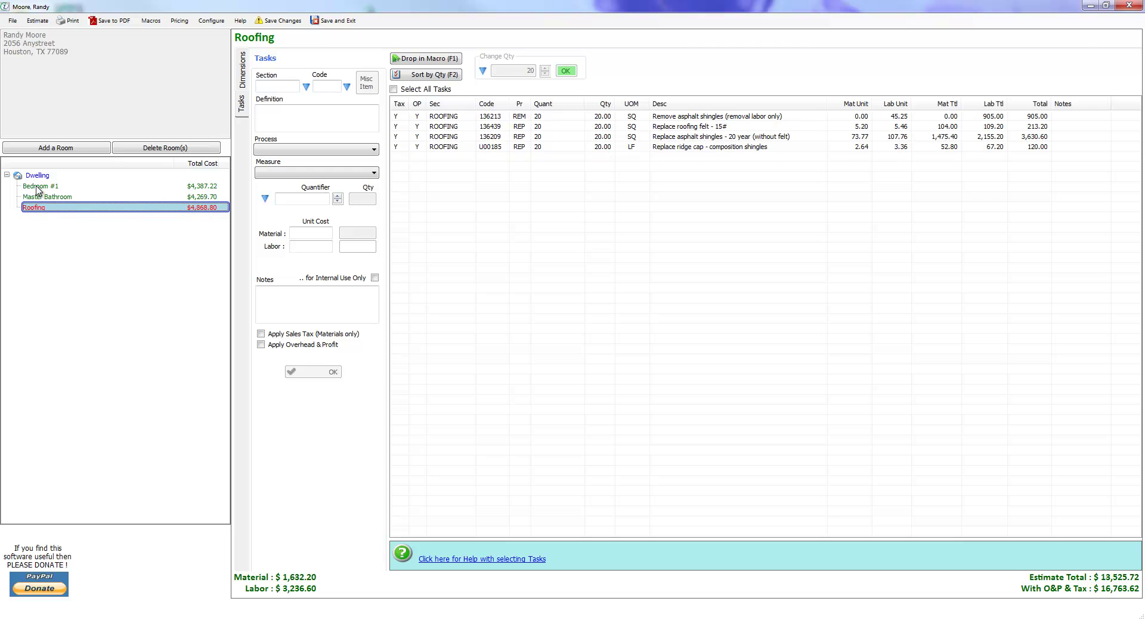
{"action": "left_click", "coordinate": [40, 187]}
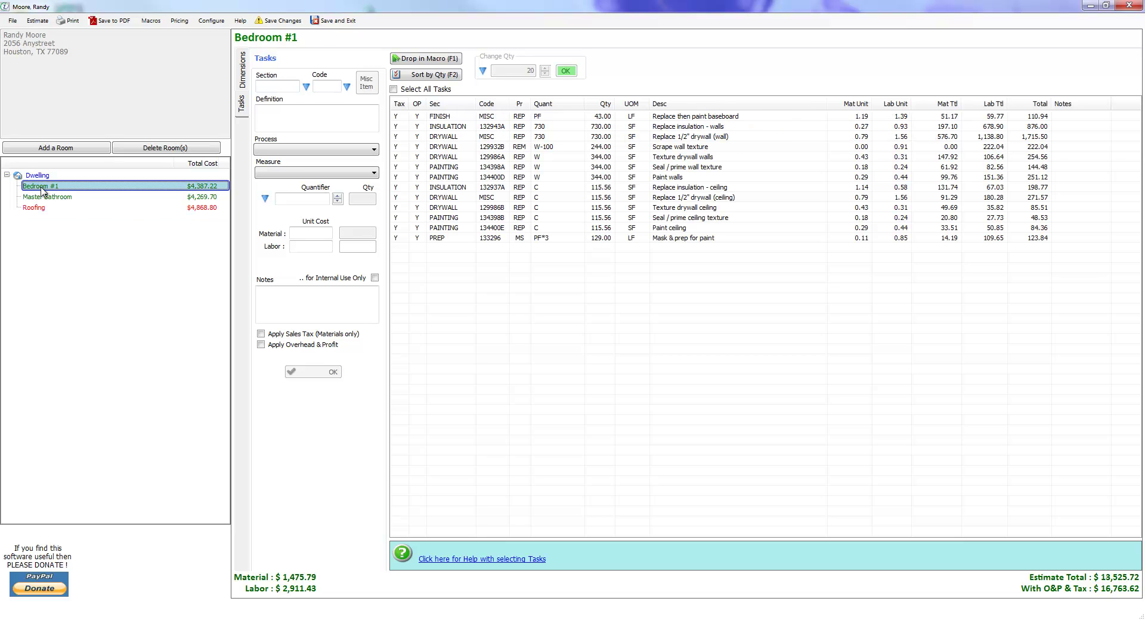
- Inspect each copied room's dimensions and Roofing's tasks, then close the estimate window
{"action": "left_click", "coordinate": [243, 70]}
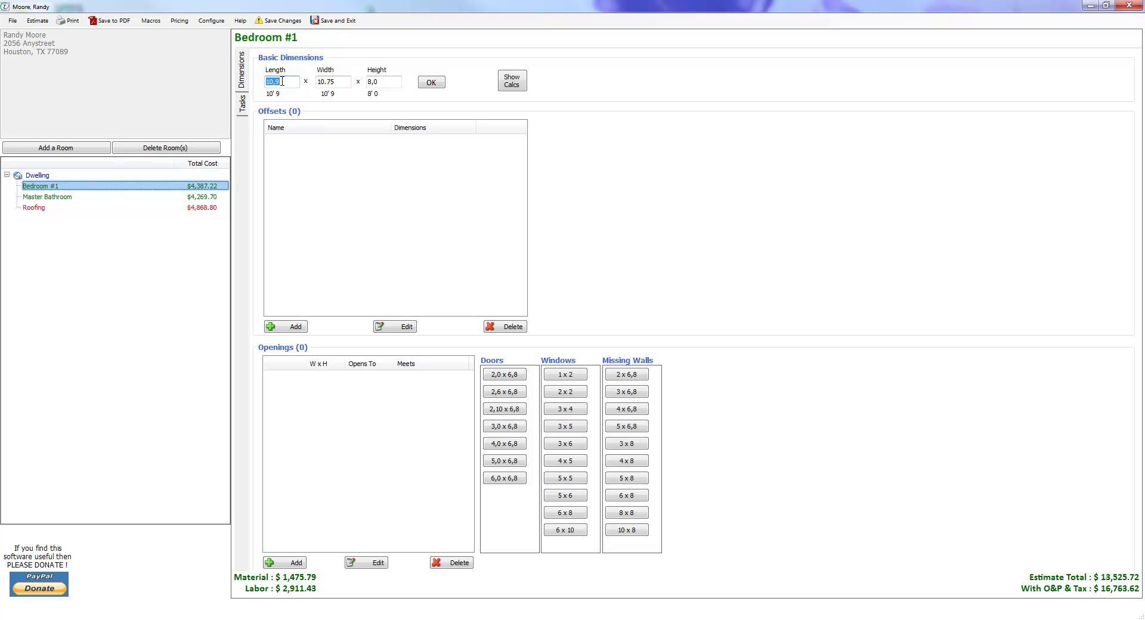
{"action": "left_click", "coordinate": [346, 83]}
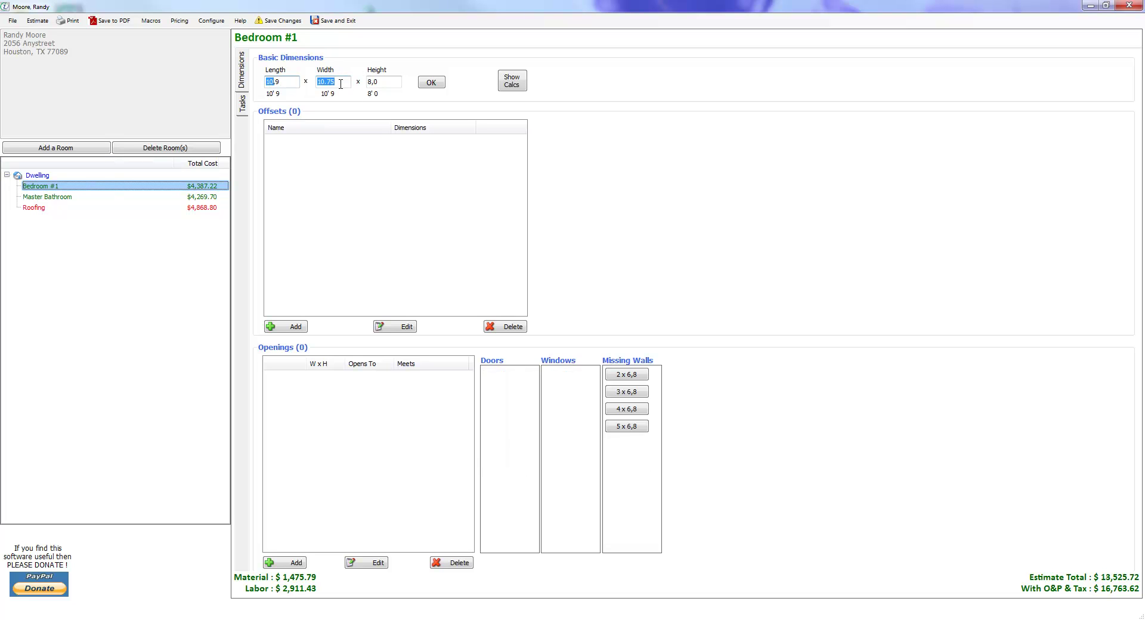
{"action": "left_click", "coordinate": [388, 81]}
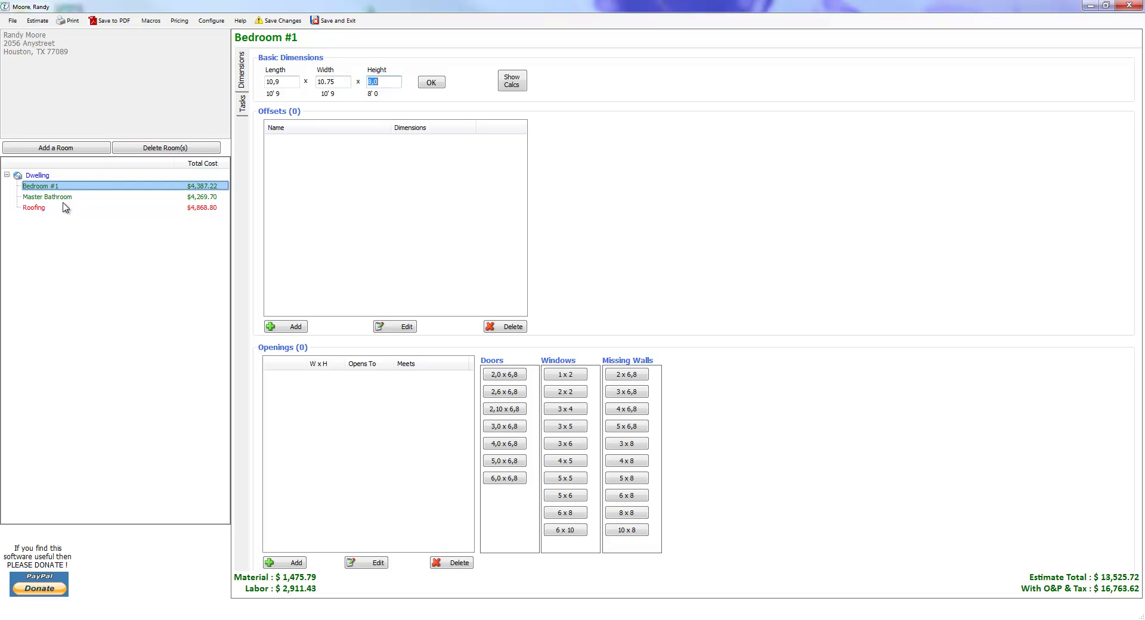
{"action": "left_click", "coordinate": [99, 196]}
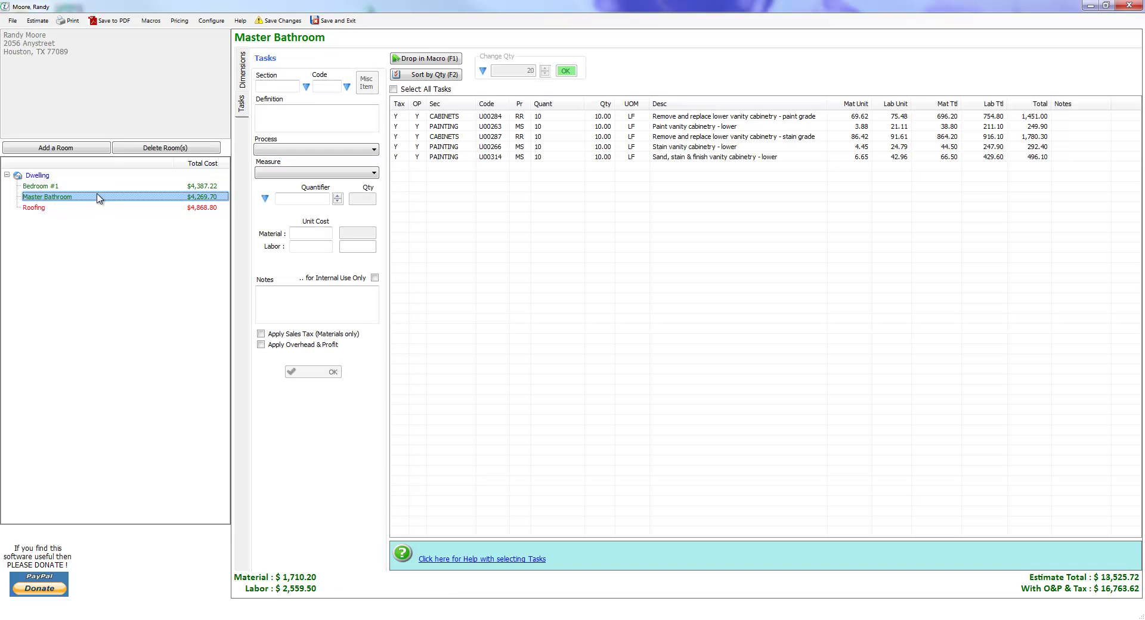
{"action": "left_click", "coordinate": [246, 71]}
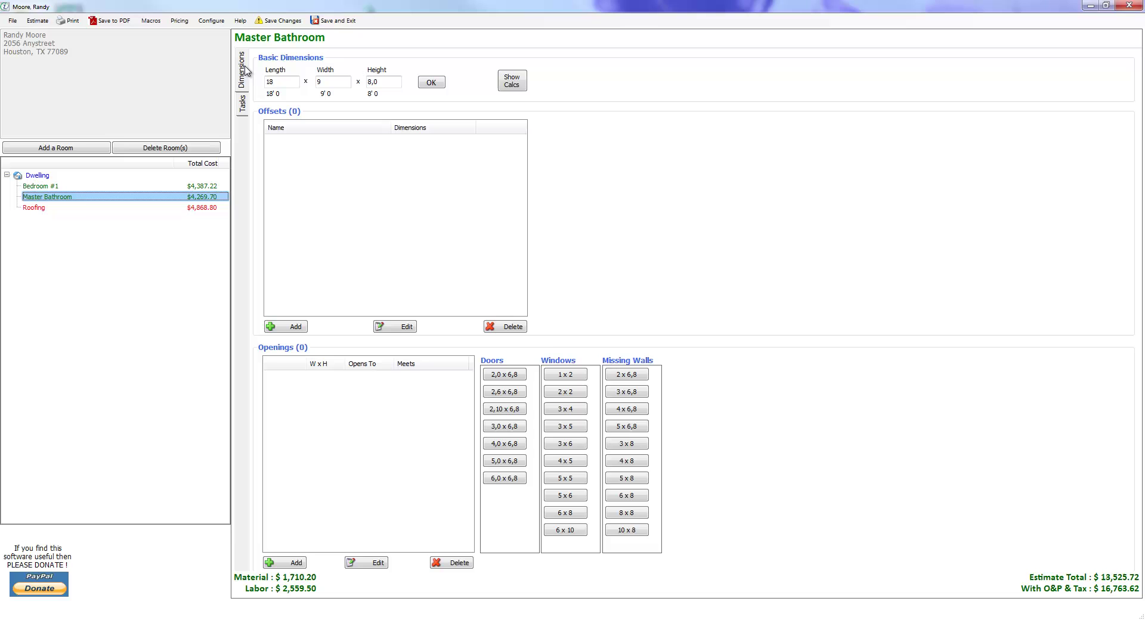
{"action": "left_click", "coordinate": [103, 209]}
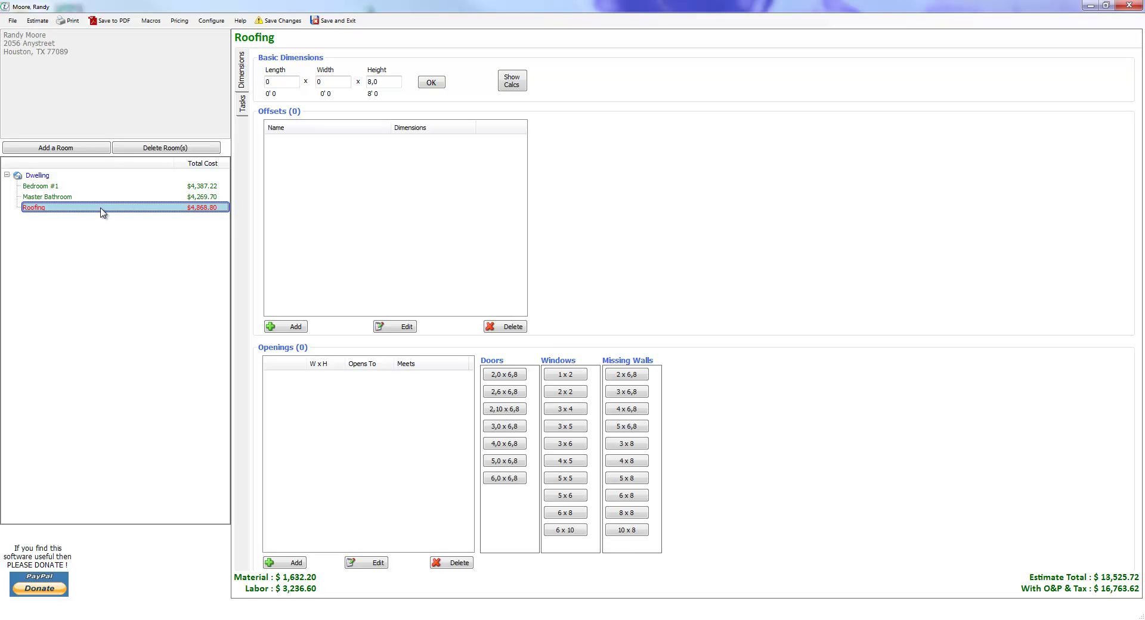
{"action": "left_click", "coordinate": [242, 104]}
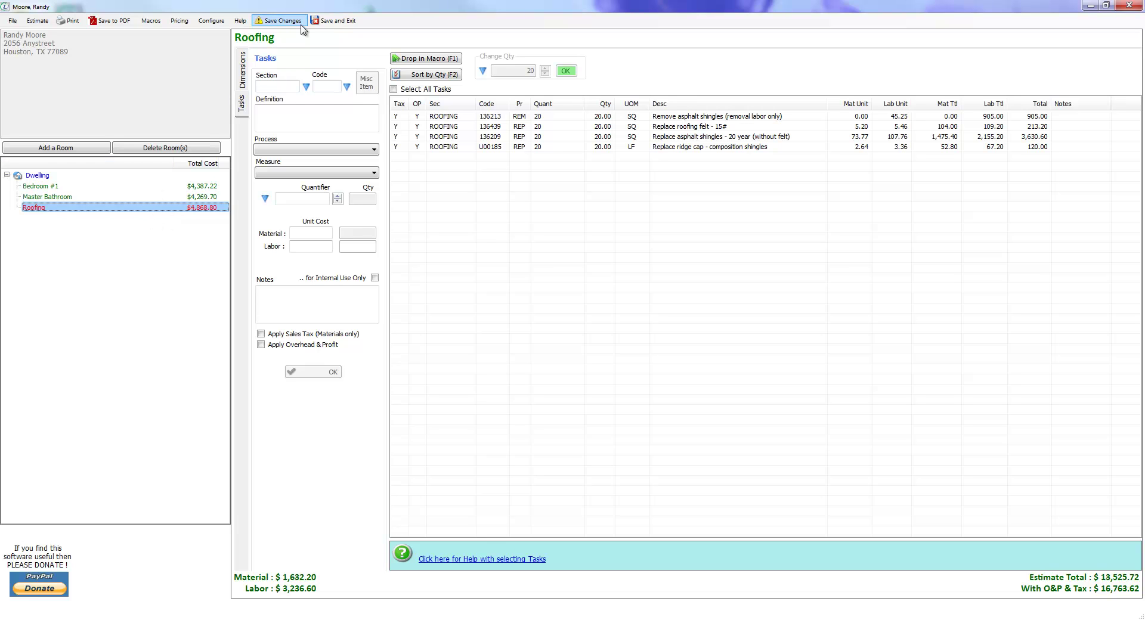
{"action": "left_click", "coordinate": [1129, 4]}
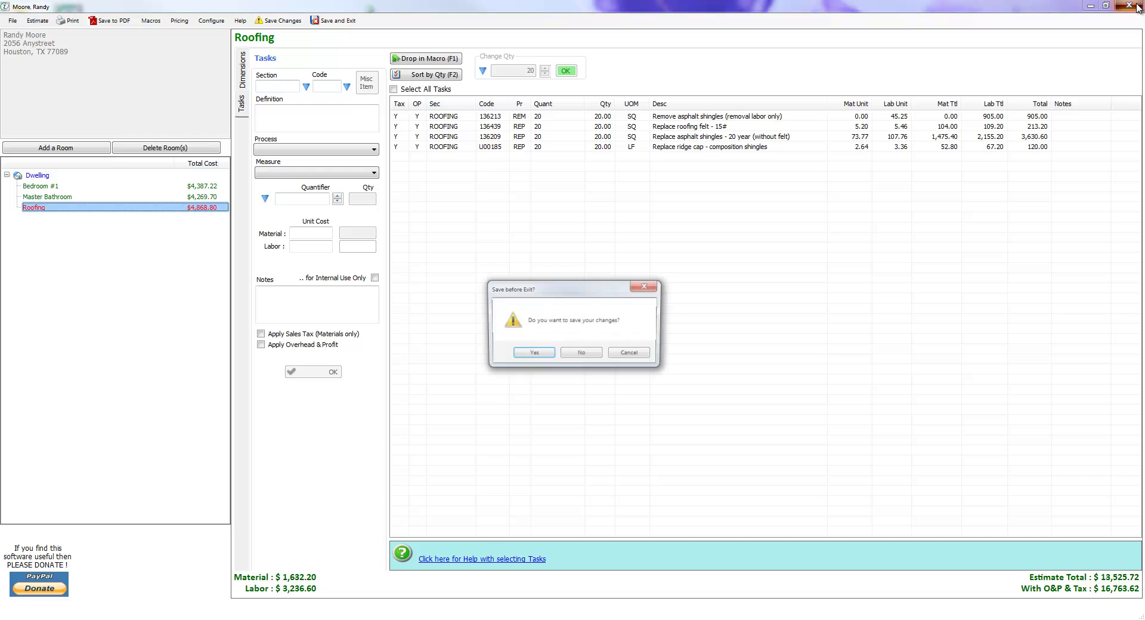
{"action": "left_click", "coordinate": [579, 354]}
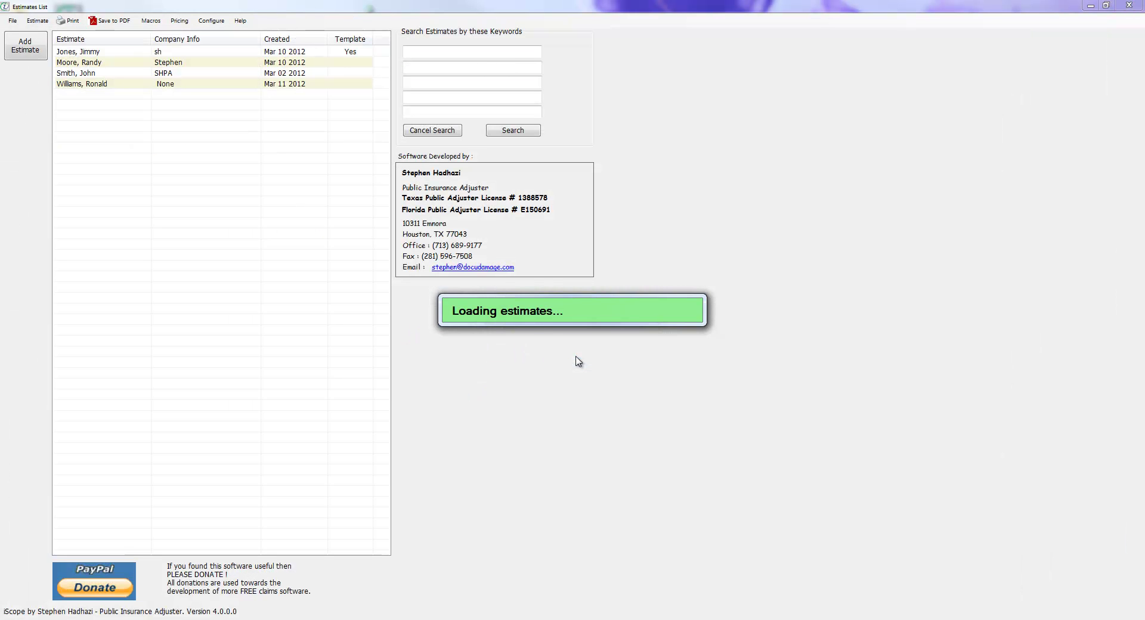
{"action": "left_click", "coordinate": [133, 52]}
{"action": "right_click", "coordinate": [133, 52]}
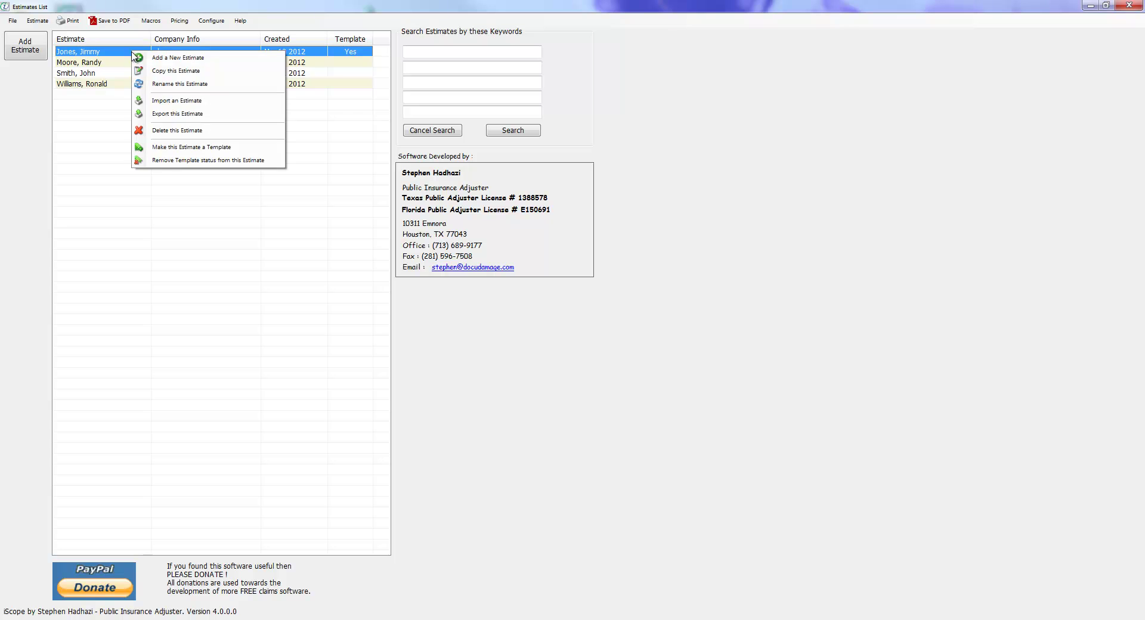
{"action": "left_click", "coordinate": [199, 161]}
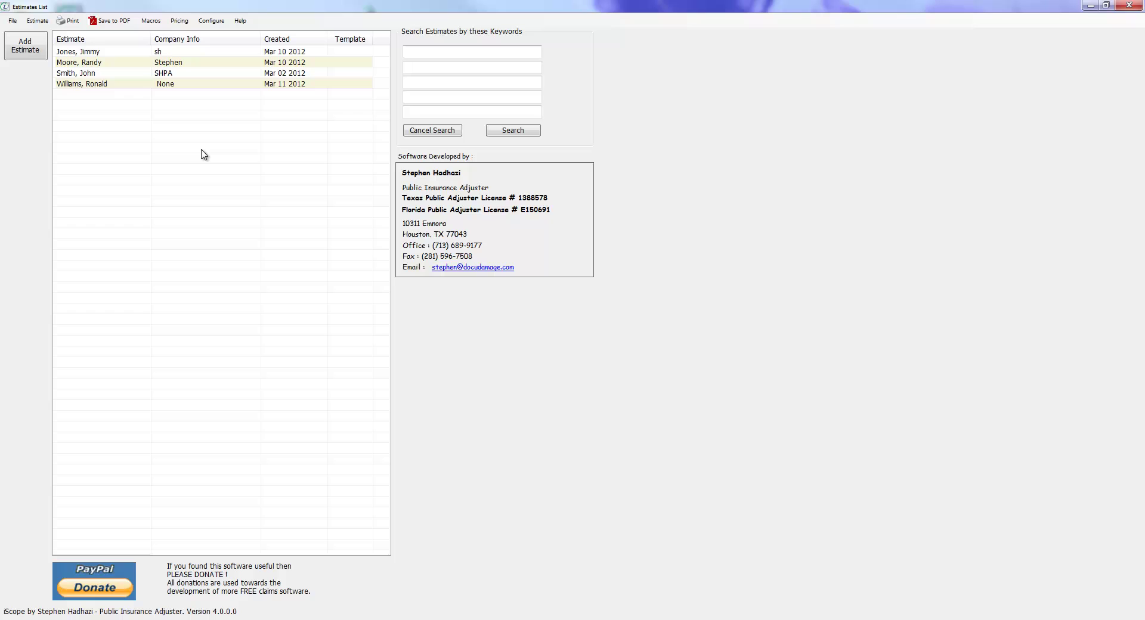
{"action": "left_click", "coordinate": [134, 54]}
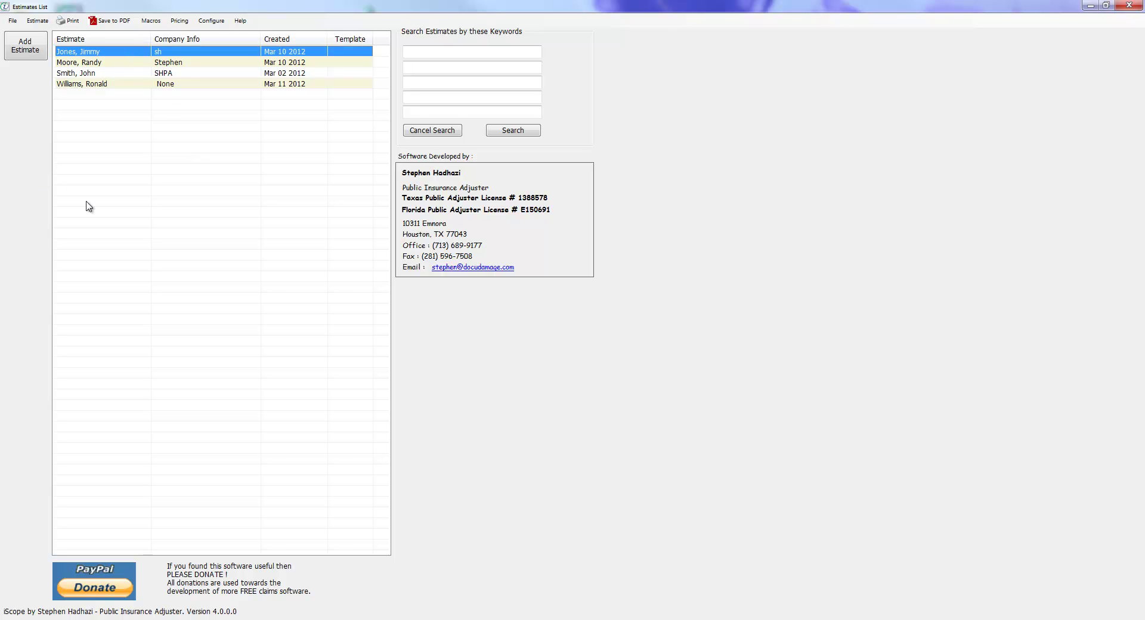